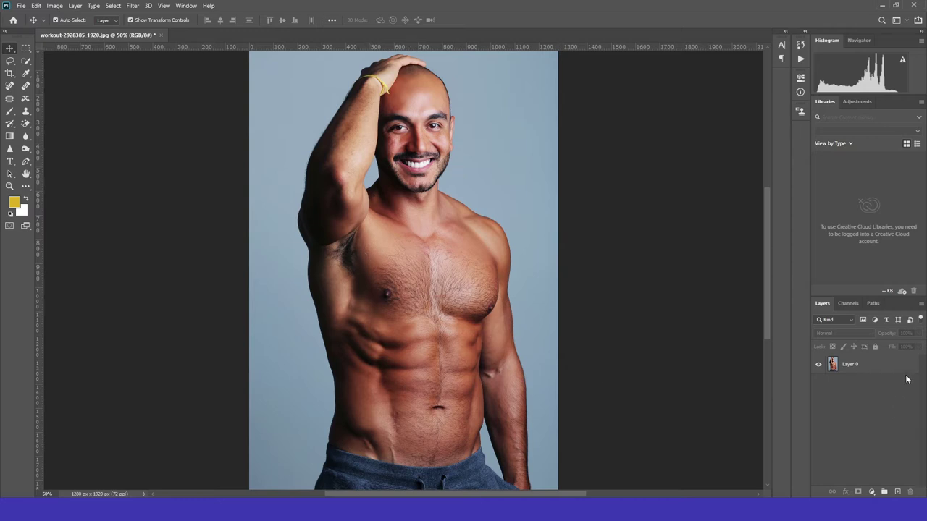
- Select Layer 0 of the open workout-2928385_1920.jpg photo as the working layer
click(884, 368)
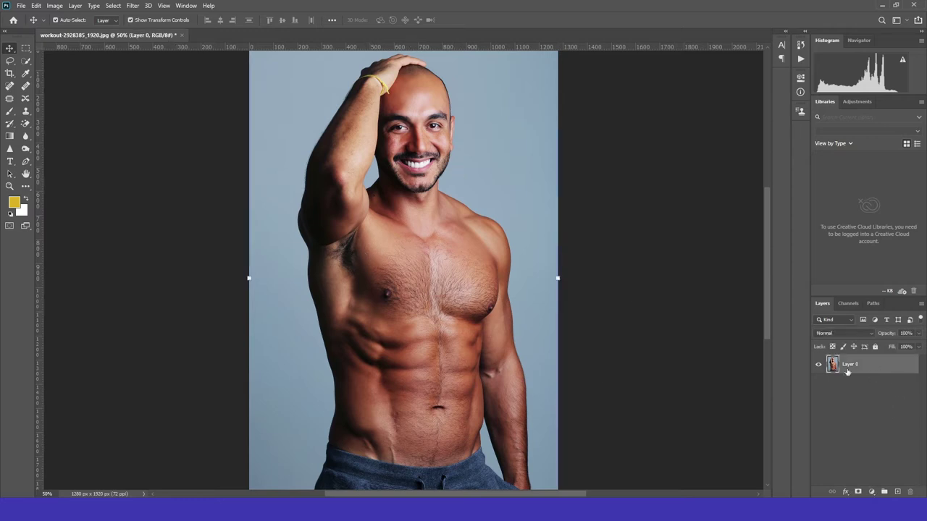
- Open Select and Mask on Layer 0, leaving the preview mode unchanged
click(114, 6)
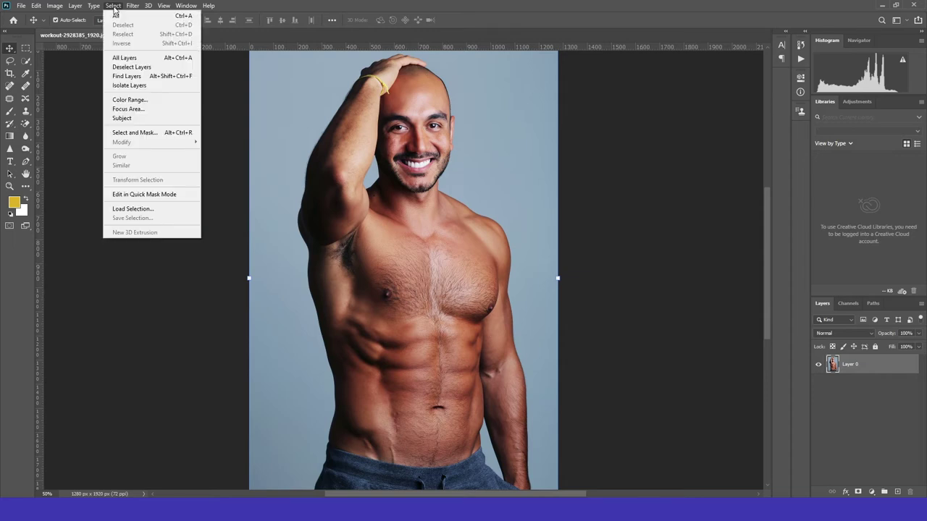
click(114, 5)
click(114, 6)
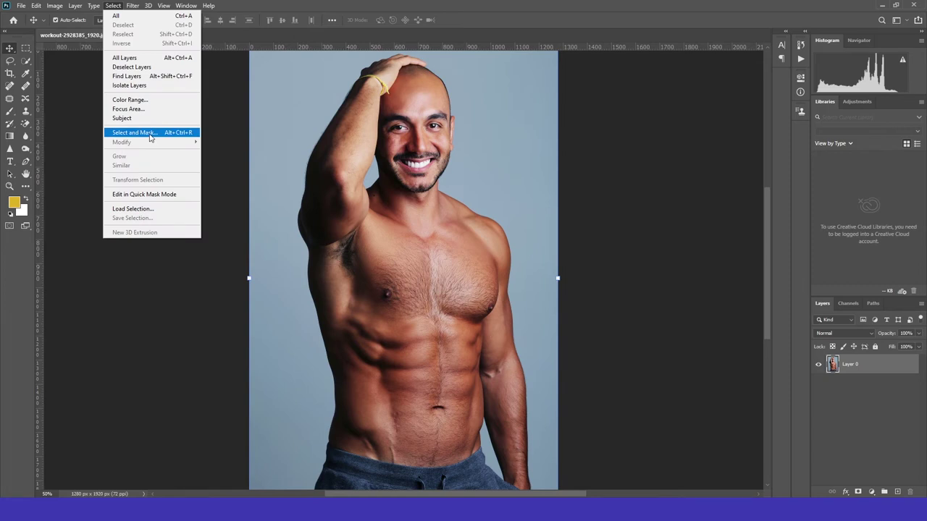
click(150, 133)
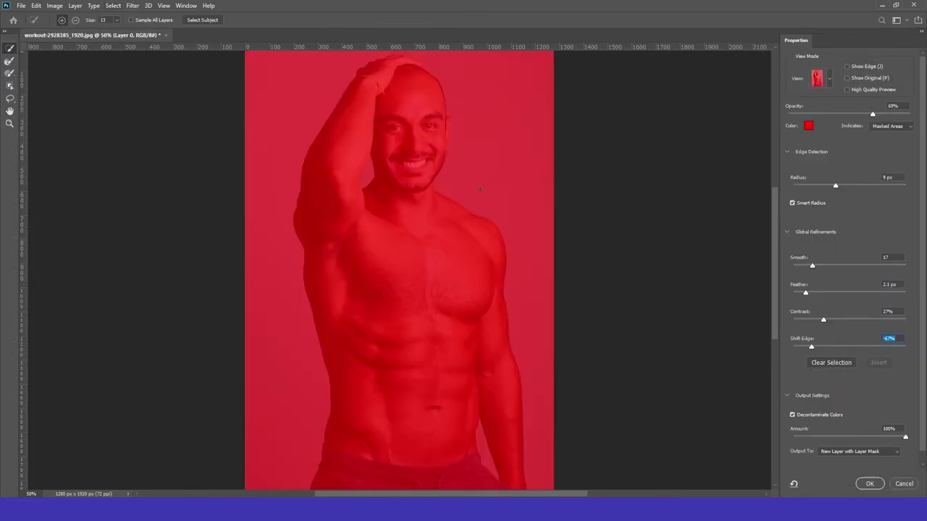
click(830, 78)
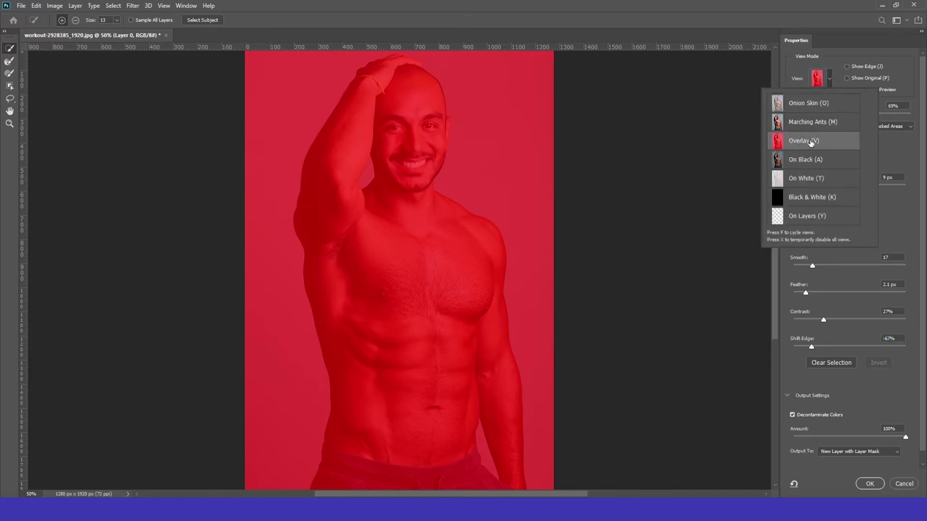
click(10, 49)
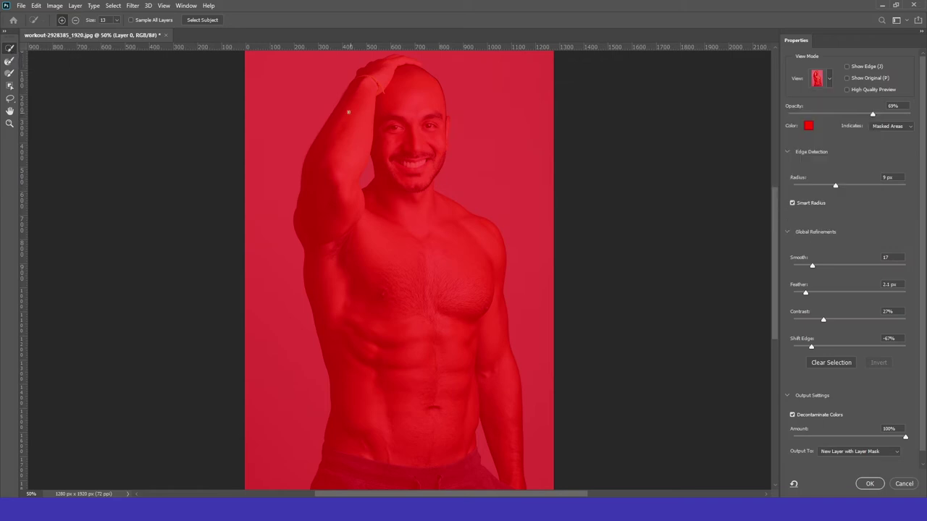
- Add the backdrop left, above-right, beside the torso and between arm and face to the selection
drag(274, 66, 275, 397)
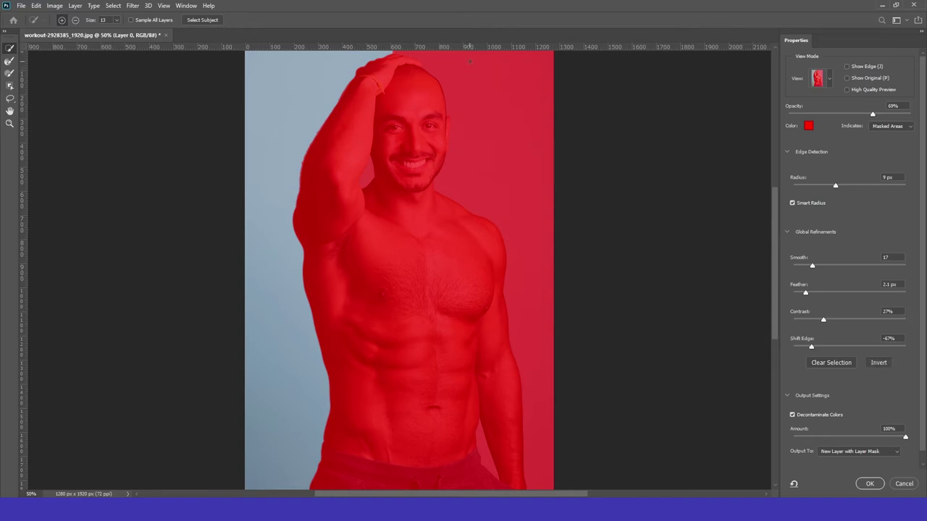
click(480, 71)
click(510, 153)
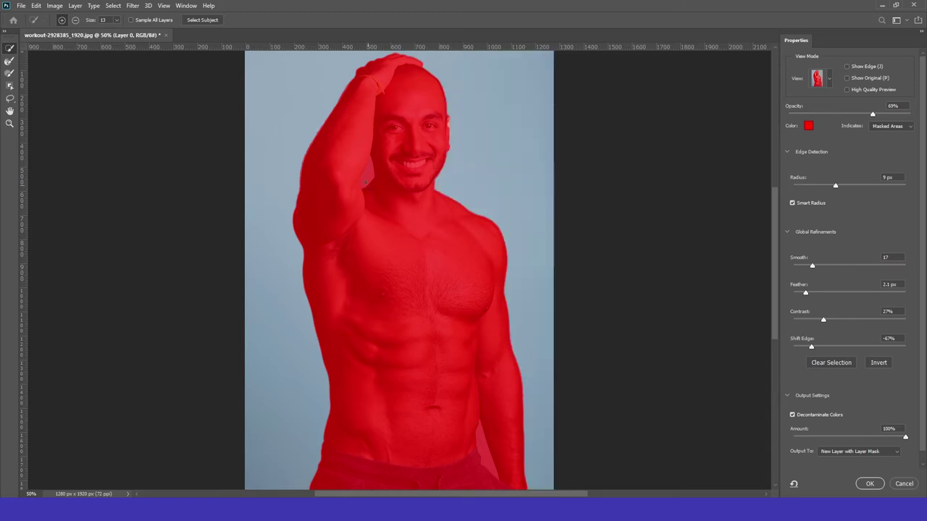
click(370, 172)
scroll(447, 182, up, 2)
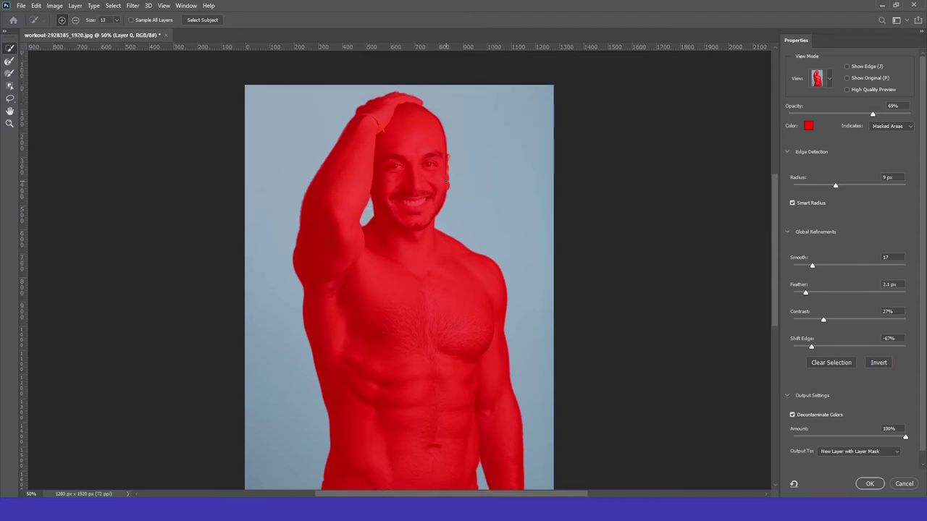
key(ctrl+plus)
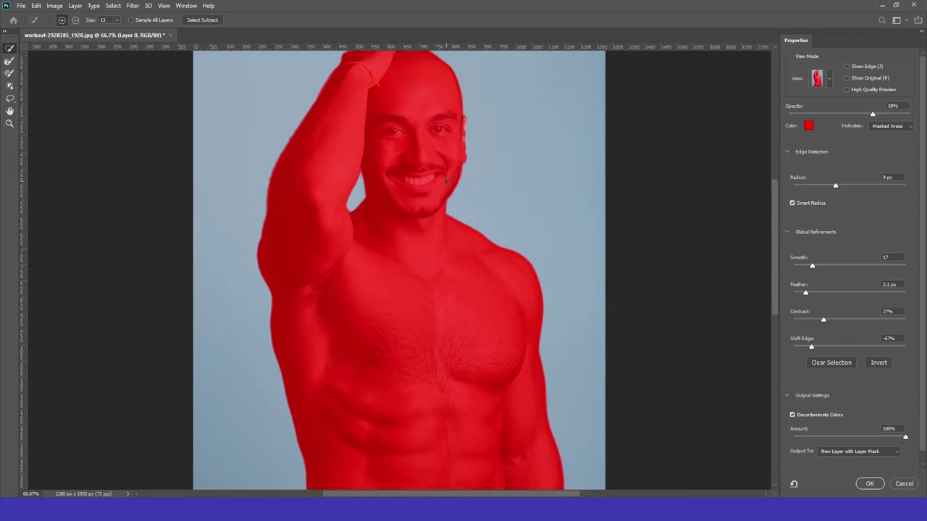
key(ctrl+plus)
scroll(510, 182, up, 2)
scroll(510, 183, up, 2)
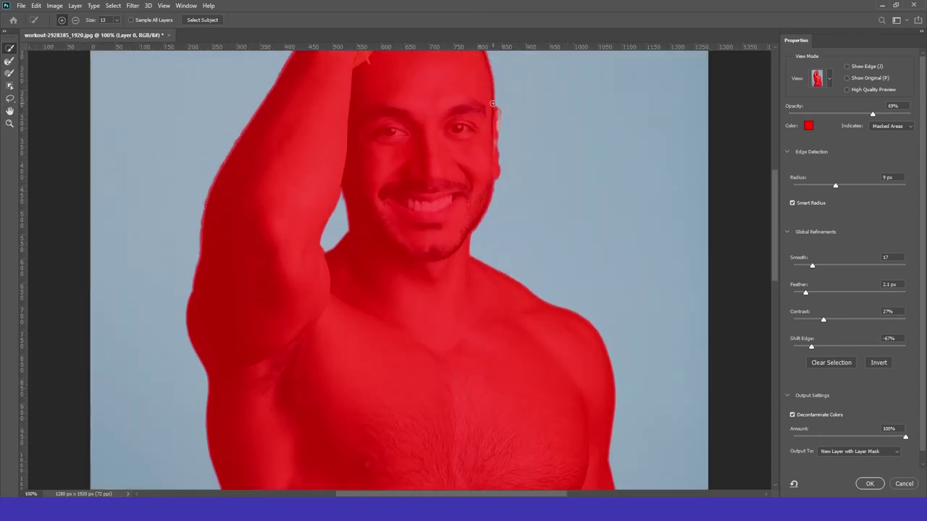
- Touch up the mask edge beside the head and ear, then output a new masked layer
click(76, 21)
drag(496, 121, 492, 137)
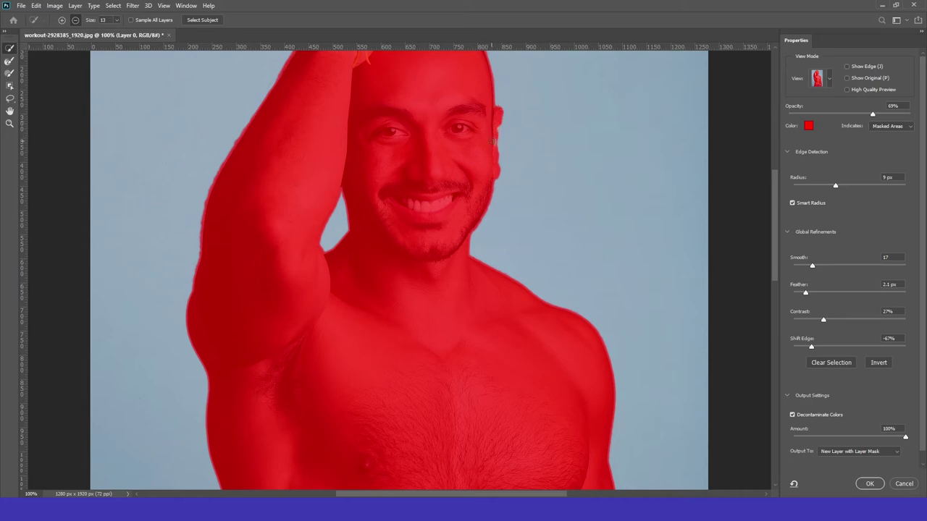
click(491, 141)
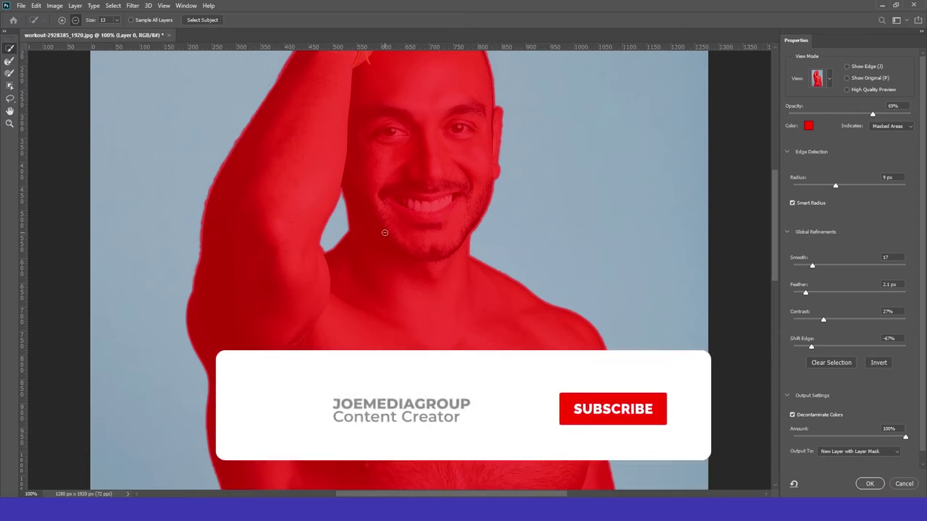
key(ctrl+minus)
key(ctrl+minus)
scroll(385, 232, down, 2)
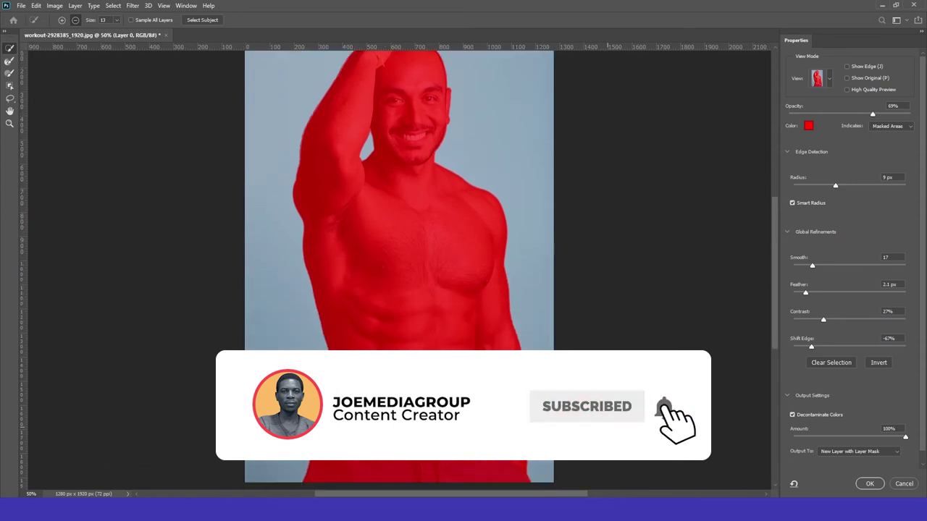
click(864, 480)
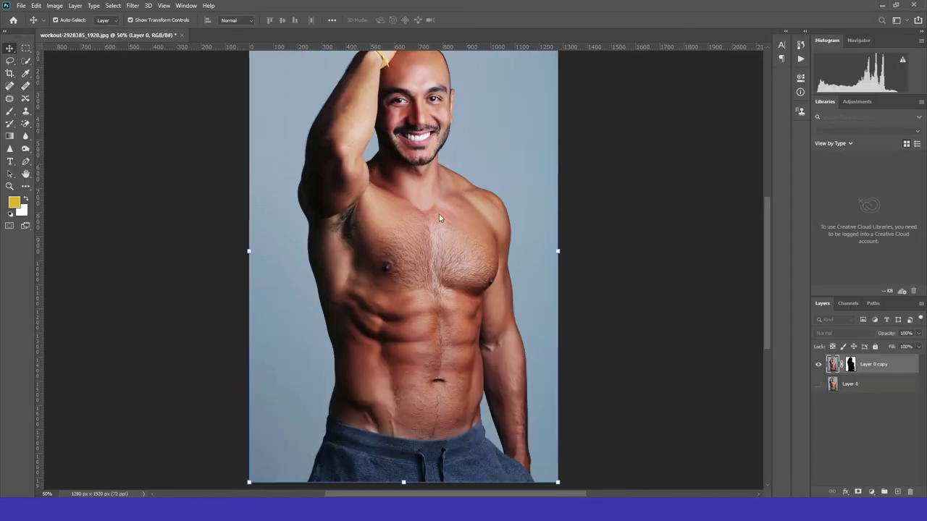
- Invert Layer 0 copy's mask so the man shows and the backdrop is hidden
key(ctrl+i)
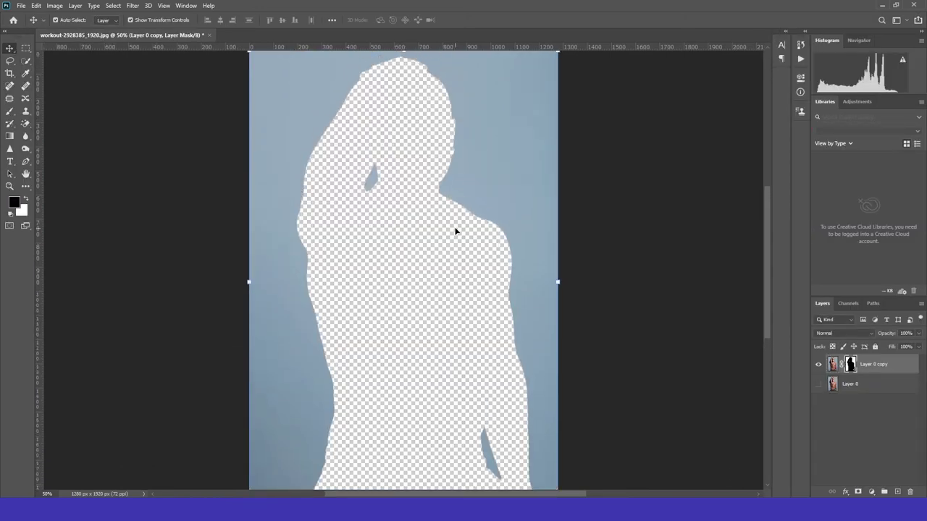
scroll(455, 231, down, 1)
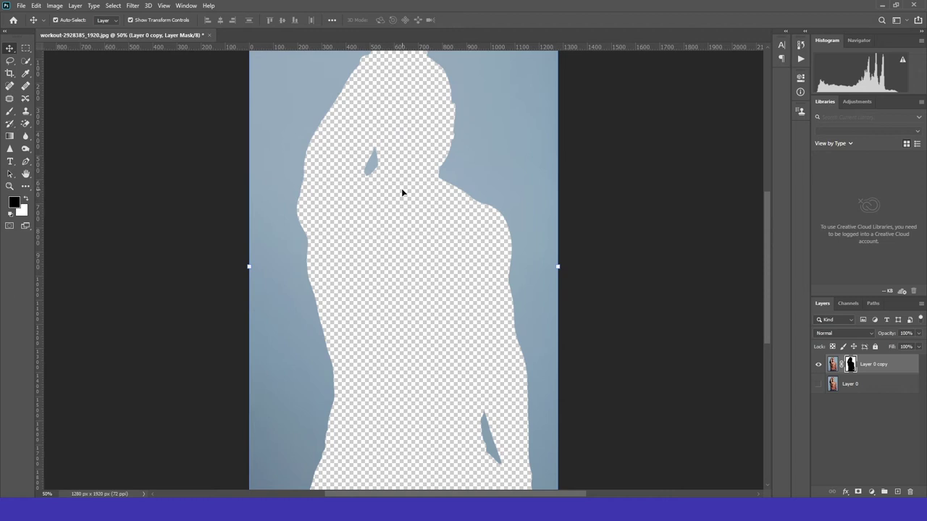
key(ctrl+i)
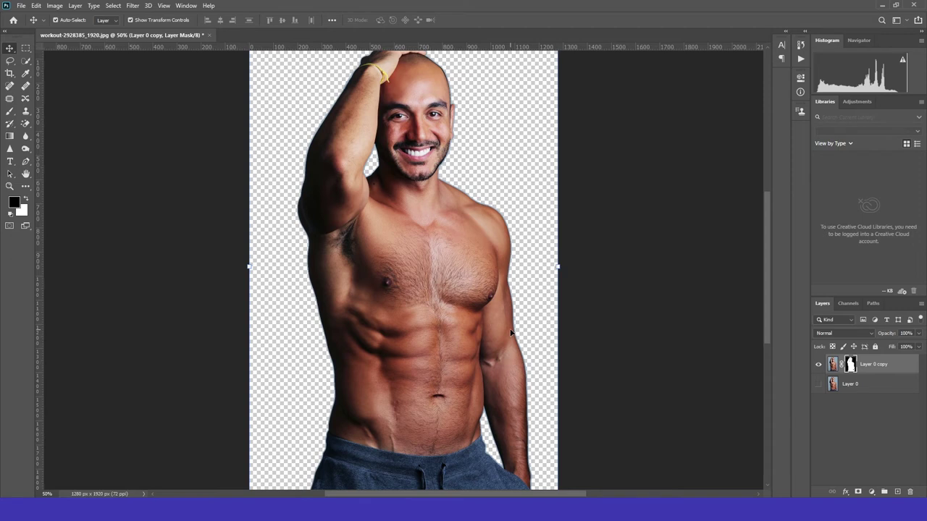
scroll(511, 323, up, 2)
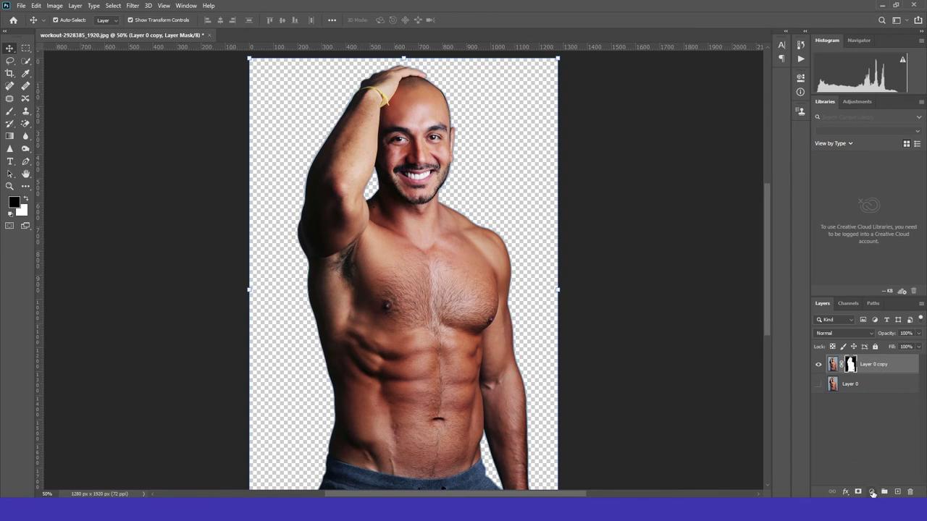
- Add a black (000000) Solid Color fill layer and move it below Layer 0 copy
click(872, 492)
click(877, 323)
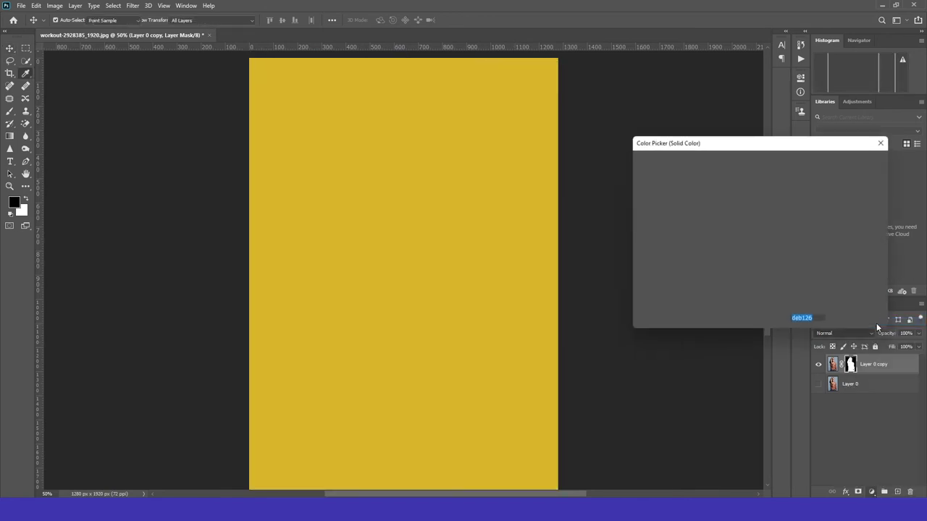
click(722, 254)
text(000000)
click(841, 164)
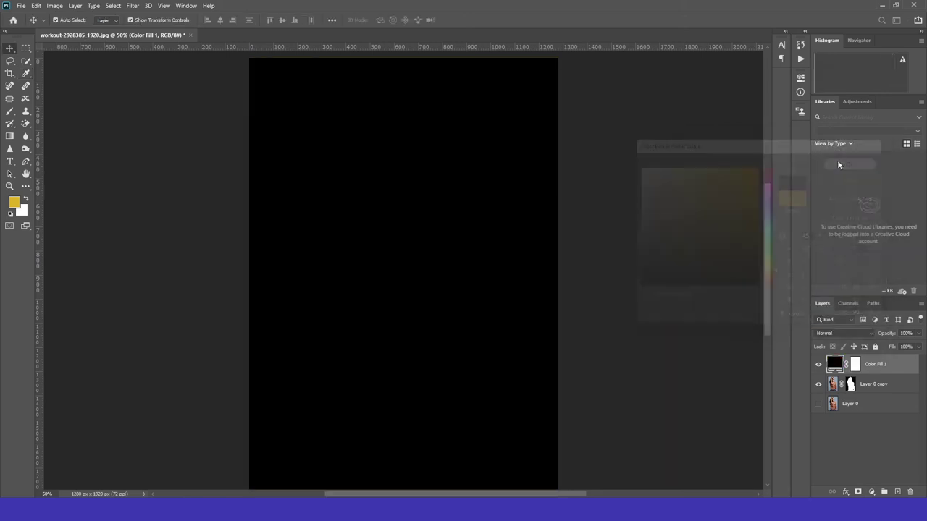
drag(873, 365, 869, 393)
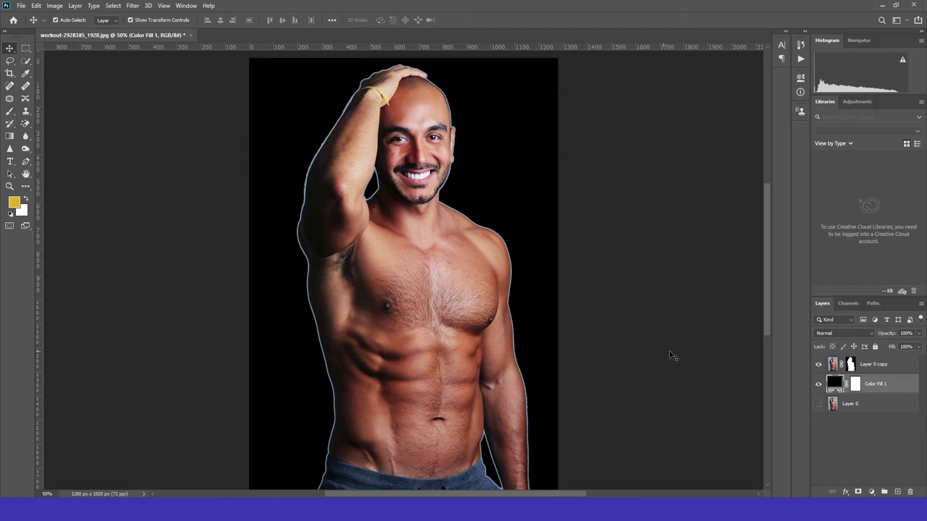
click(877, 364)
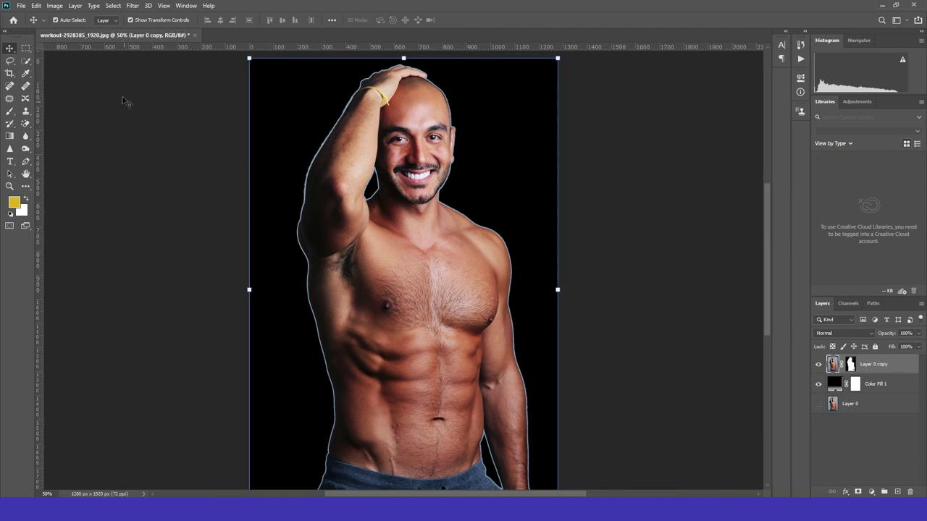
- Open Select and Mask on Layer 0 copy with the On Layers view mode
click(113, 5)
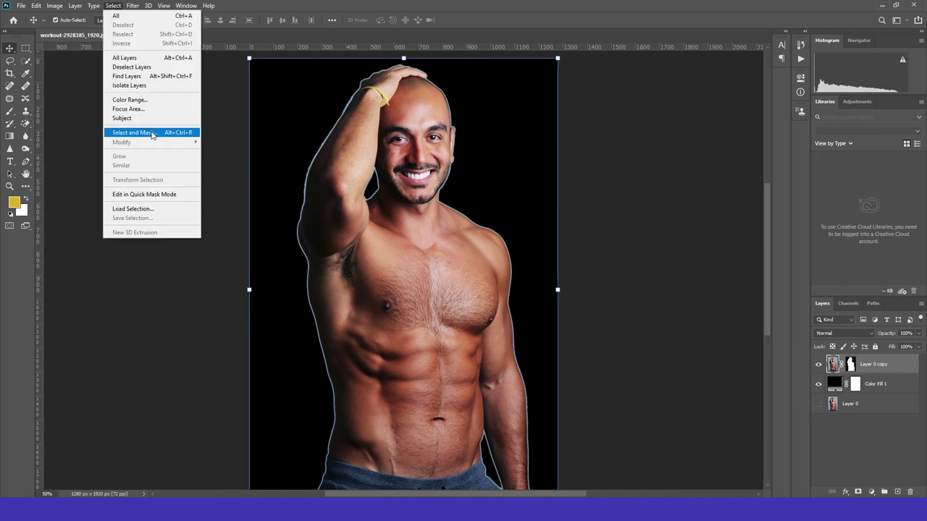
click(150, 131)
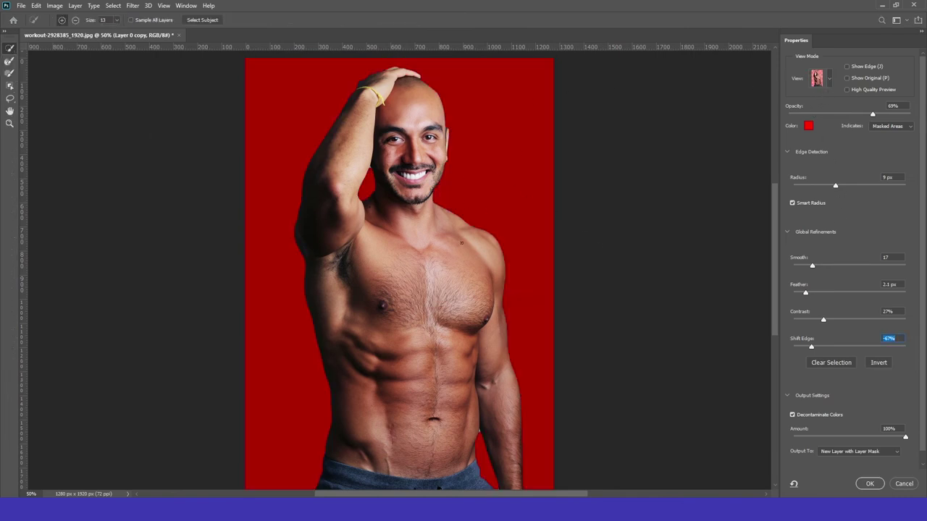
click(830, 79)
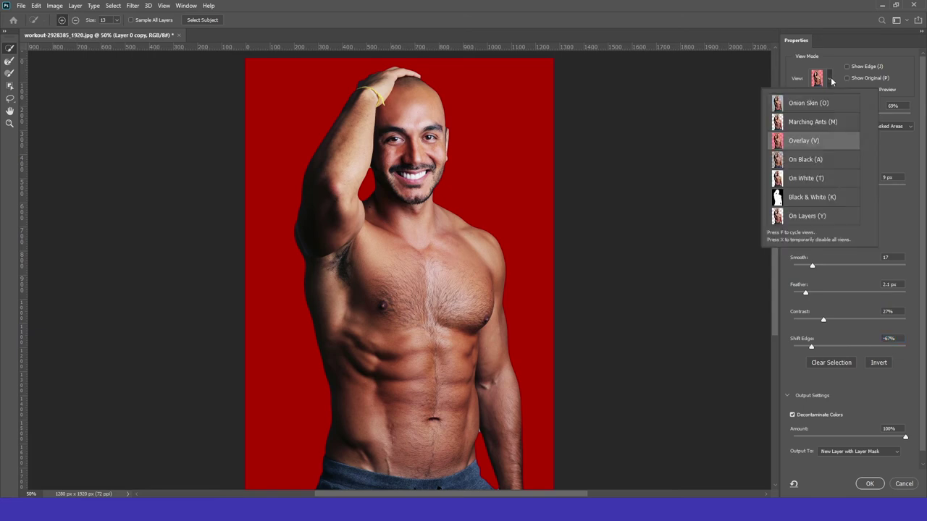
click(827, 222)
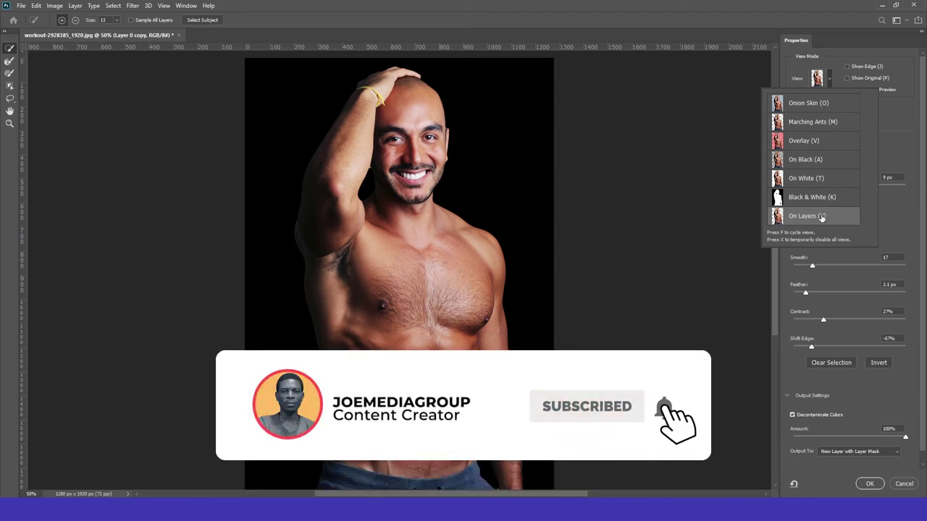
click(818, 216)
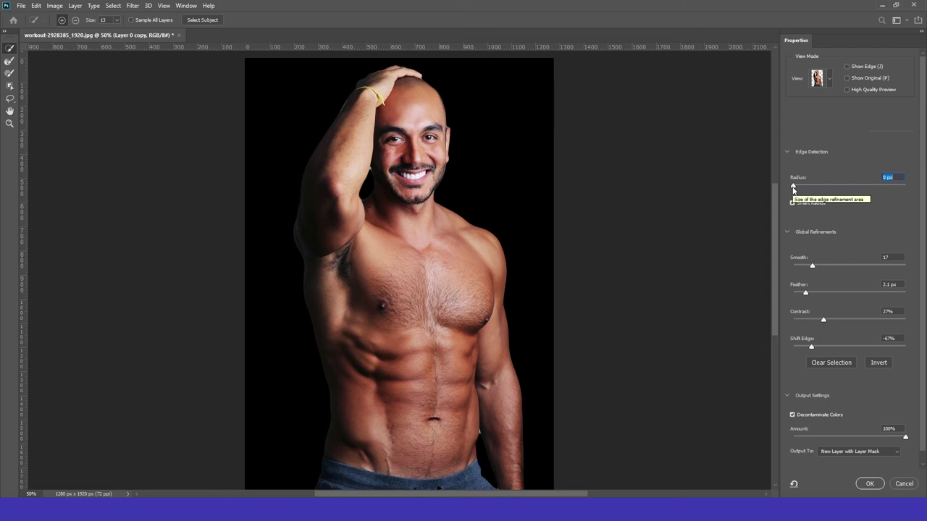
- Raise edge Radius, enable Smart Radius, Smooth 20, keep Decontaminate Colors, output a new masked layer
drag(793, 187, 827, 186)
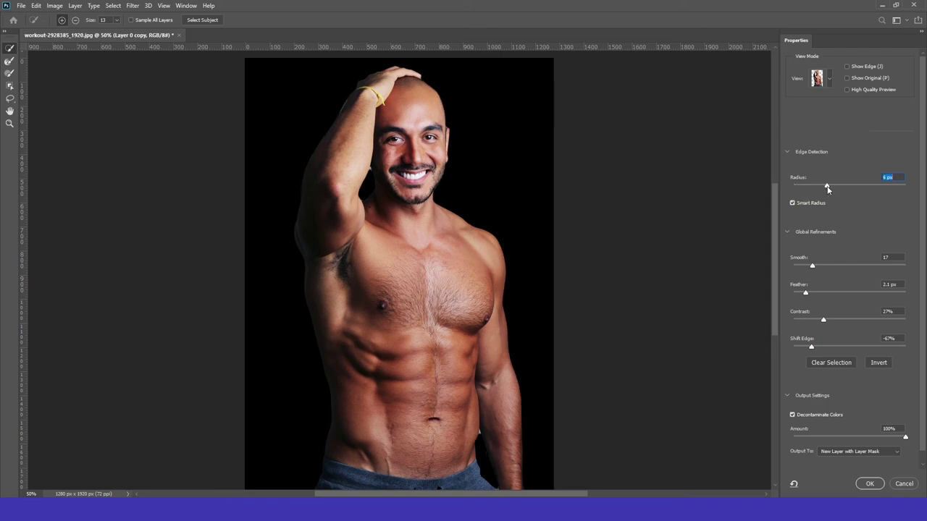
click(794, 203)
drag(813, 265, 819, 349)
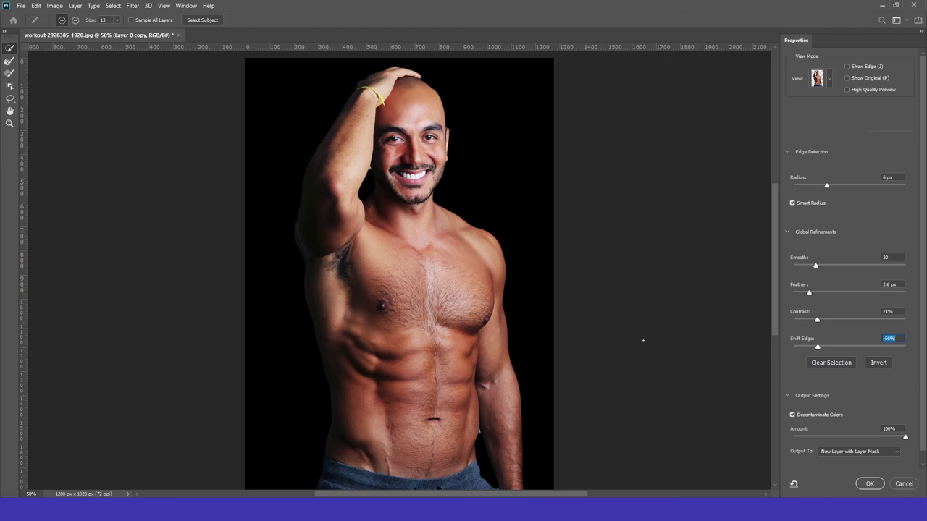
click(792, 415)
click(793, 415)
click(869, 483)
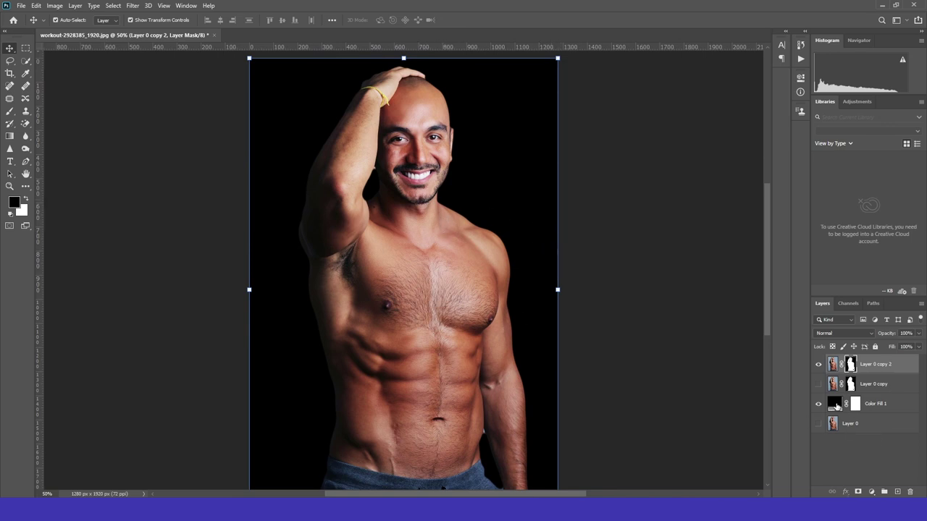
- Change Color Fill 1's colour to dark navy blue 0e2180
double_click(835, 404)
click(770, 209)
click(740, 203)
drag(740, 203, 746, 220)
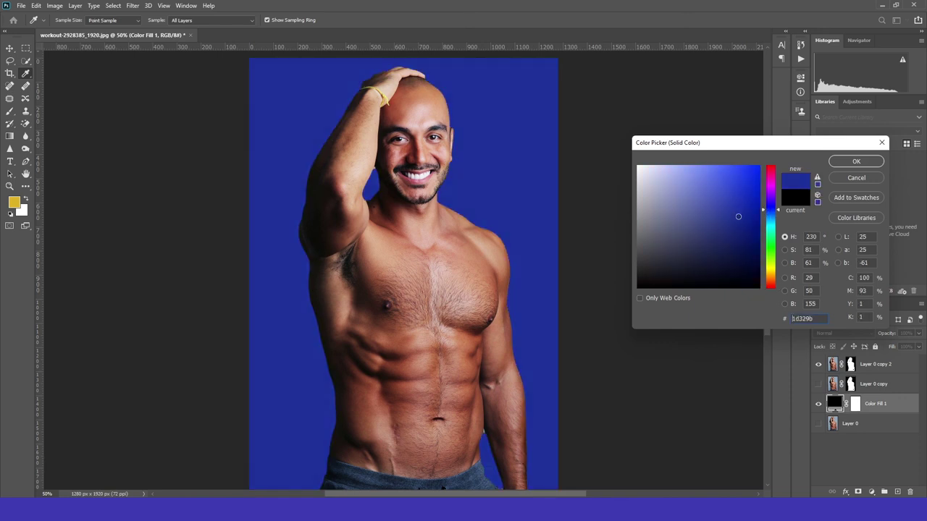
click(843, 161)
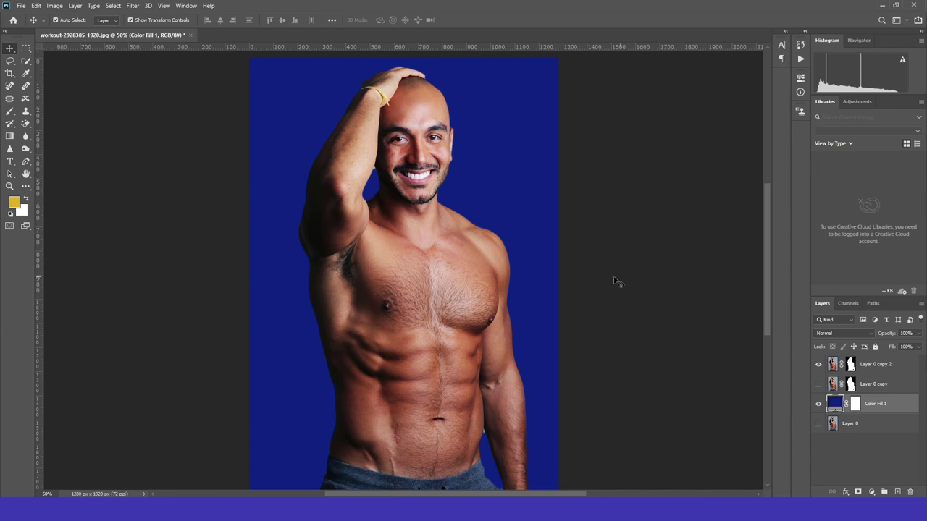